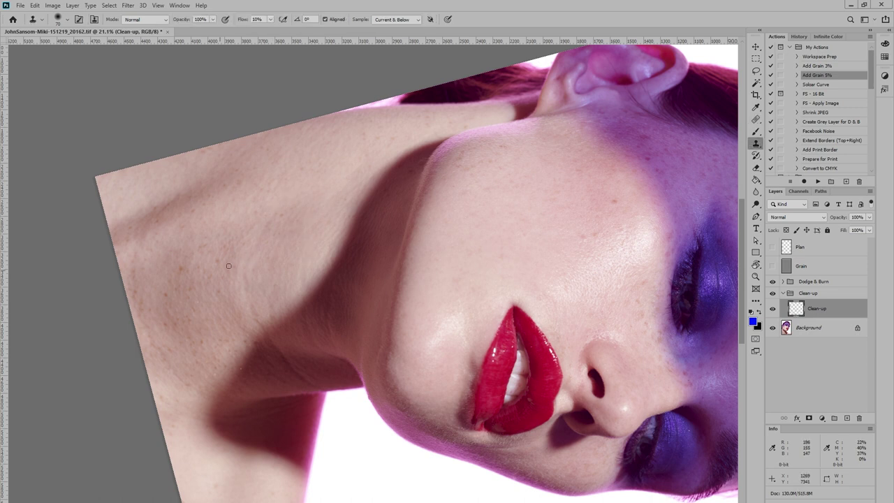
# Heal a small blemish in the neck shadow on the Clean-up layer
pyautogui.click(260, 337)
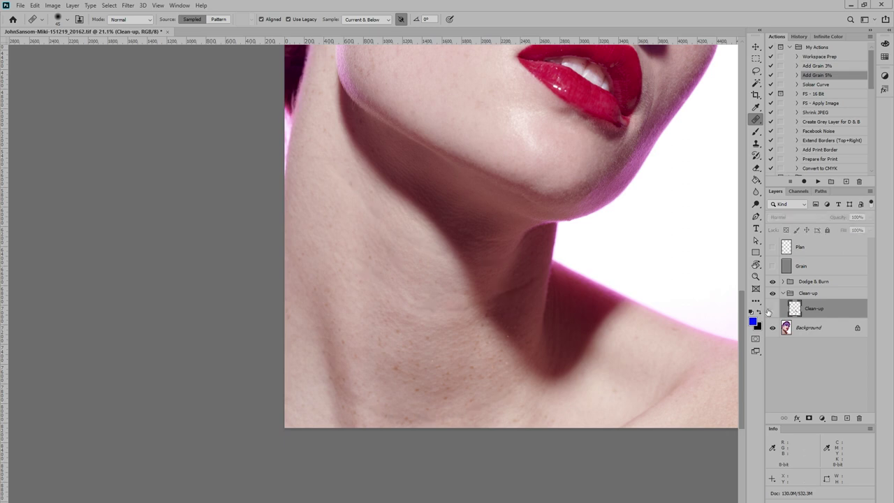
# Heal away the red specks on the teeth, then bring the lips and lower face into view
pyautogui.press('s')
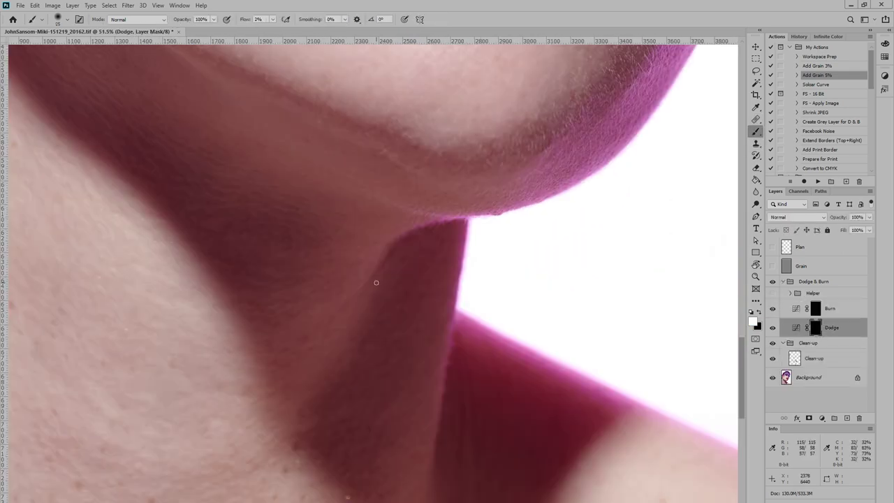
pyautogui.scroll(-3, 400, 400)
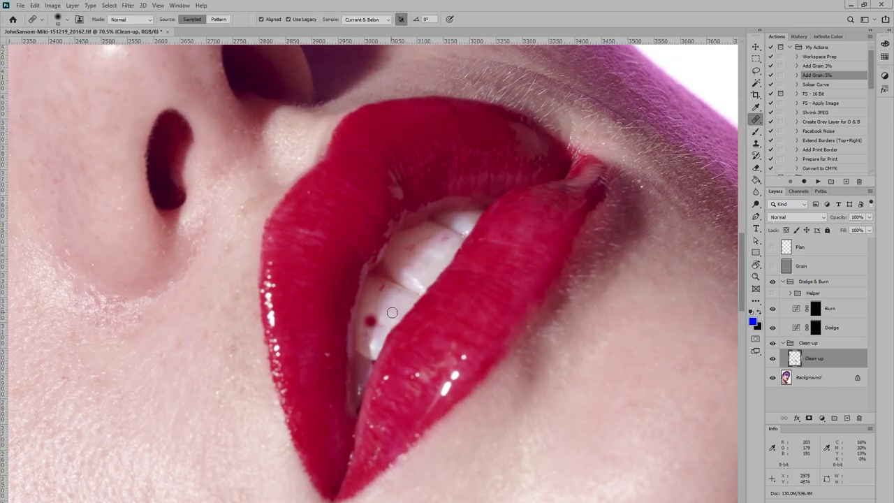
pyautogui.press('j')
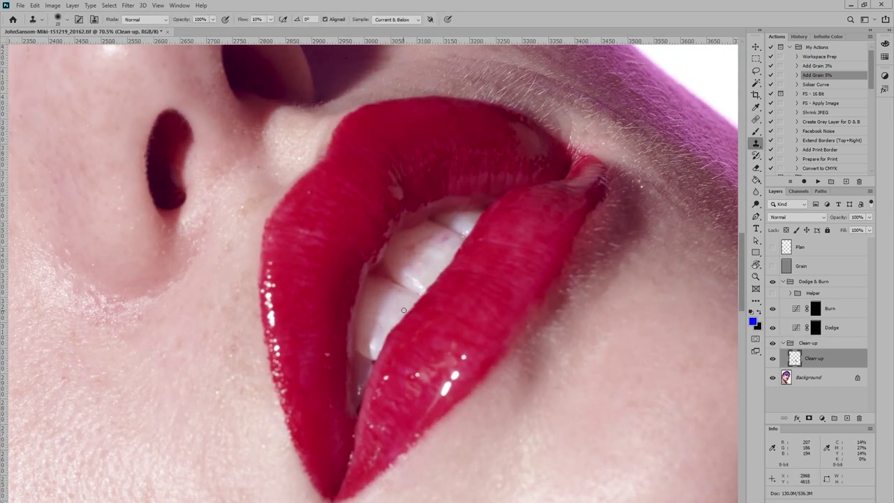
pyautogui.moveTo(378, 303); pyautogui.dragTo(304, 373)
pyautogui.press('s')
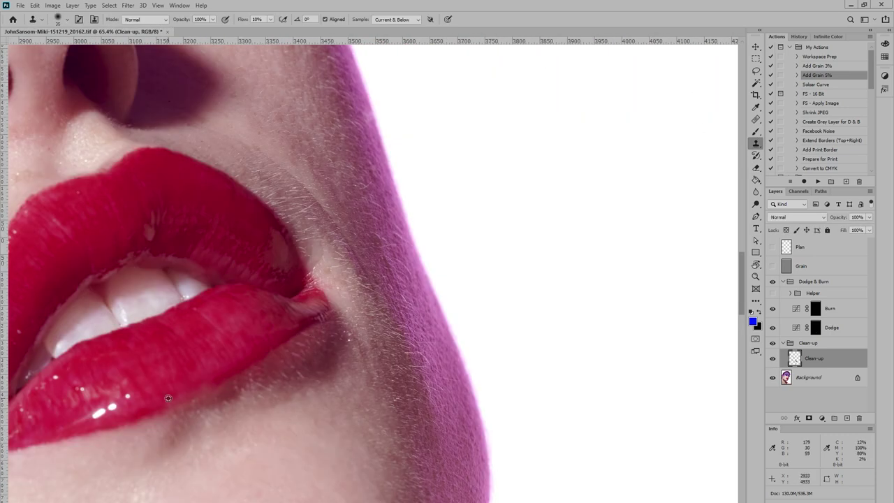
pyautogui.moveTo(168, 397); pyautogui.dragTo(291, 380)
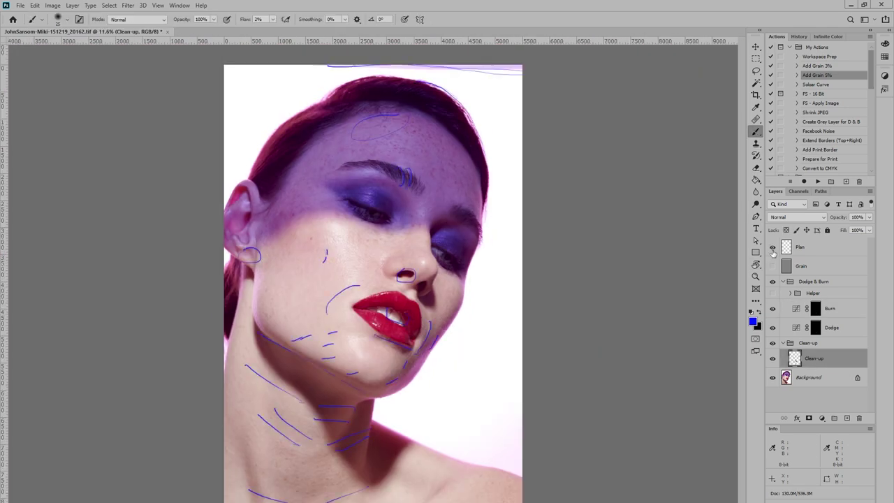
# Heal small spots around the lip corner, zooming in and out over the lips
pyautogui.press('s')
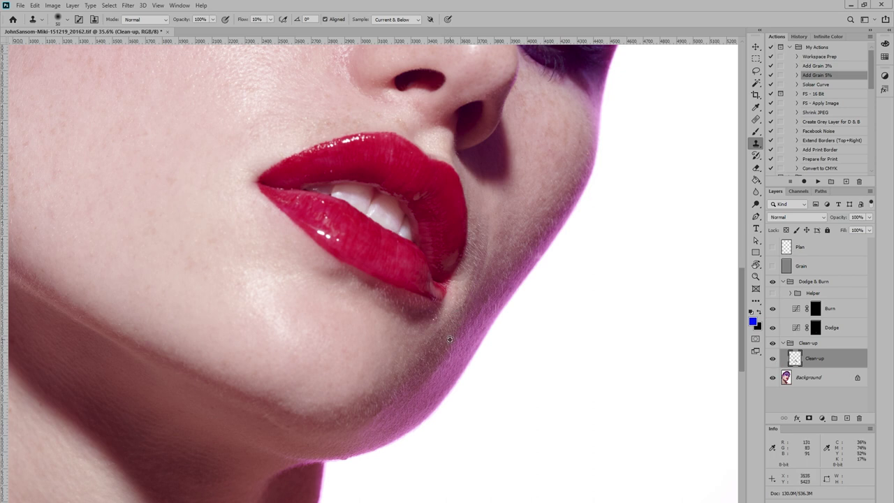
pyautogui.press('j')
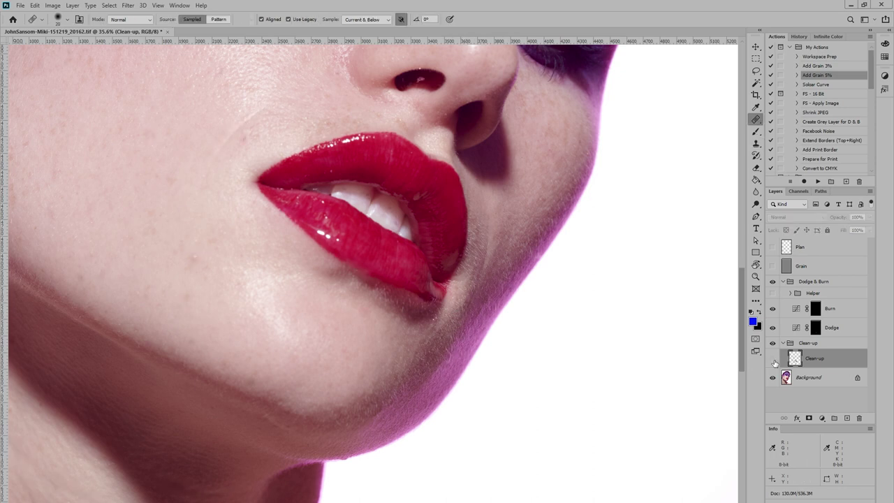
pyautogui.scroll(3, 549, 262)
pyautogui.scroll(-2, 390, 243)
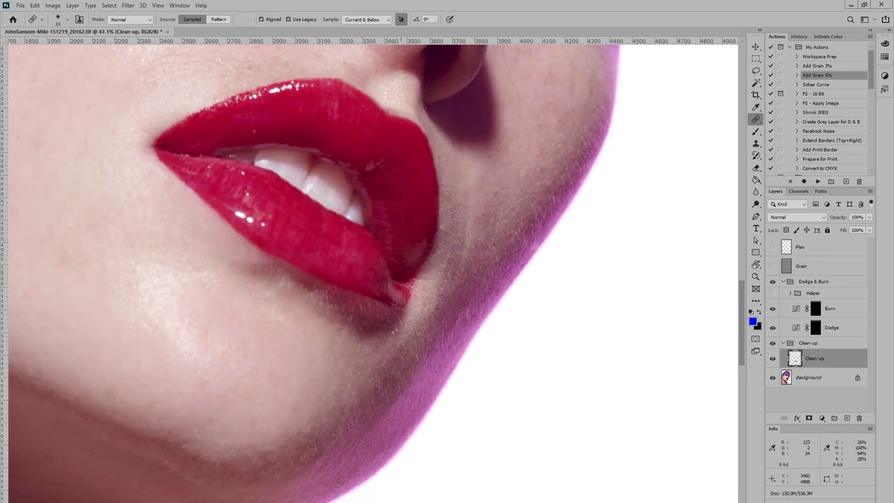
pyautogui.scroll(-2, 444, 219)
pyautogui.scroll(1, 464, 409)
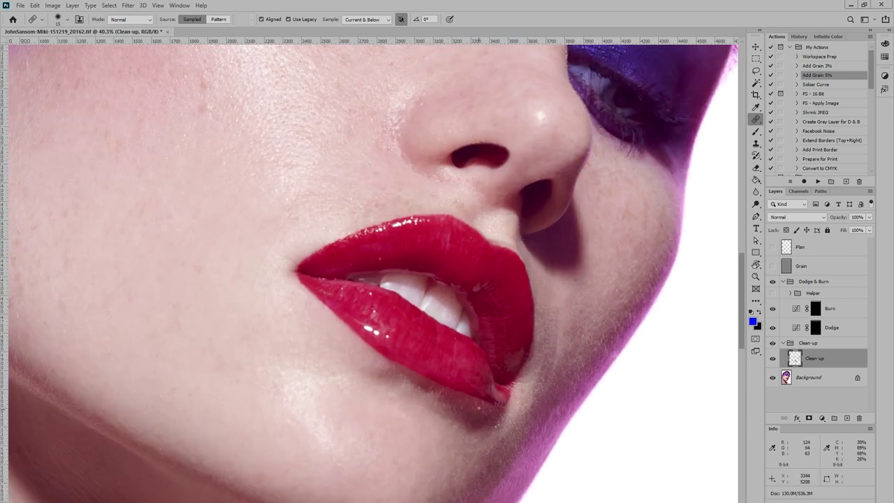
pyautogui.scroll(-3, 499, 417)
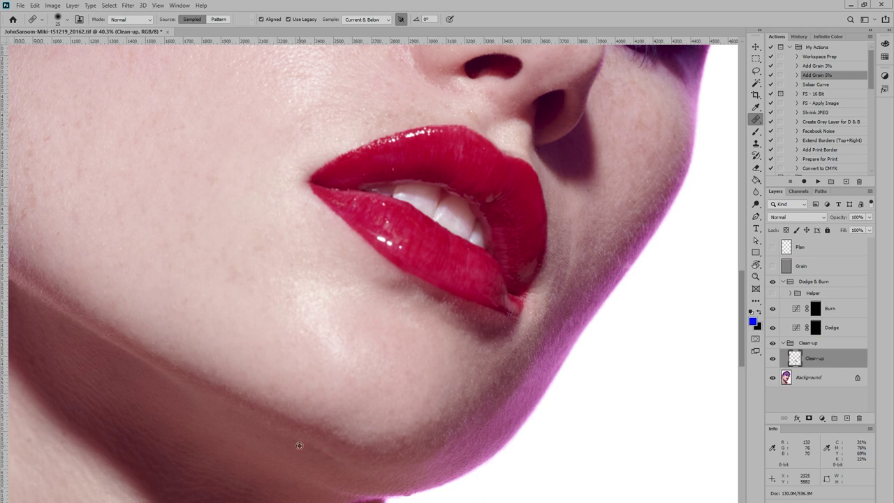
pyautogui.scroll(-2, 299, 446)
pyautogui.scroll(-2, 300, 279)
pyautogui.scroll(5, 300, 224)
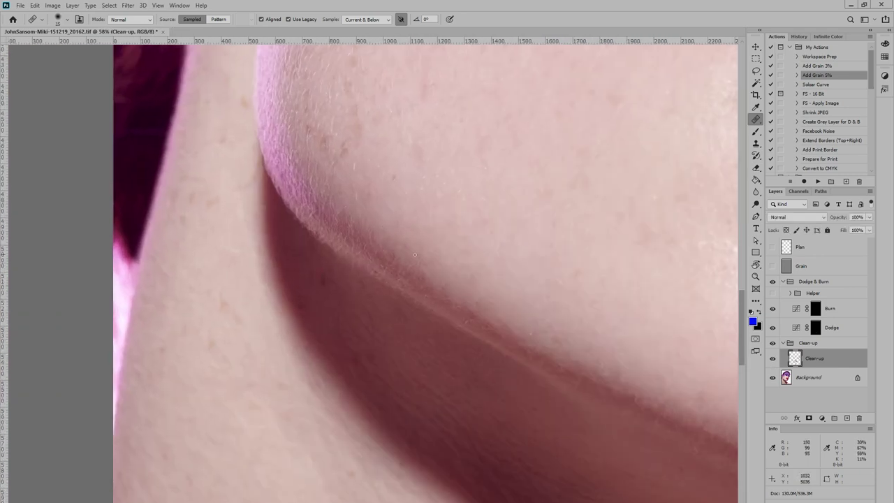
# Clone-stamp along the jawline crease and the under-chin shadow edge
pyautogui.press('s')
pyautogui.scroll(-5, 412, 293)
pyautogui.hscroll(5, 407, 340)
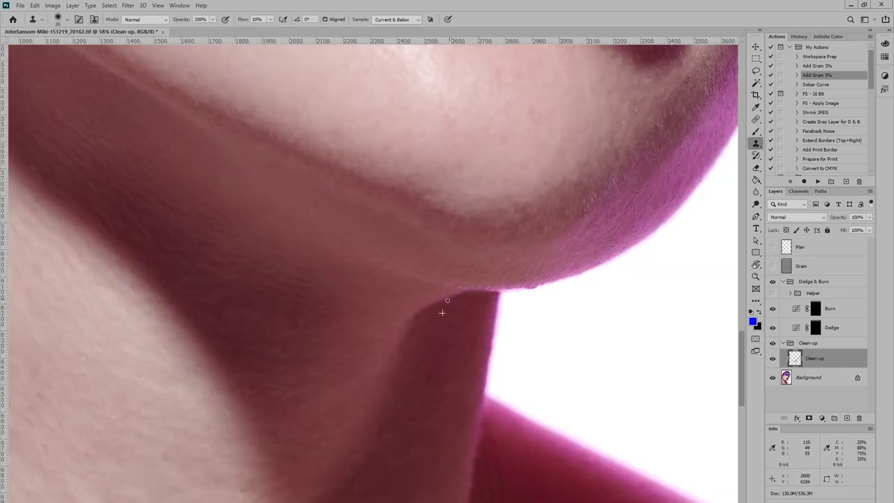
pyautogui.scroll(3, 634, 262)
pyautogui.scroll(2, 368, 319)
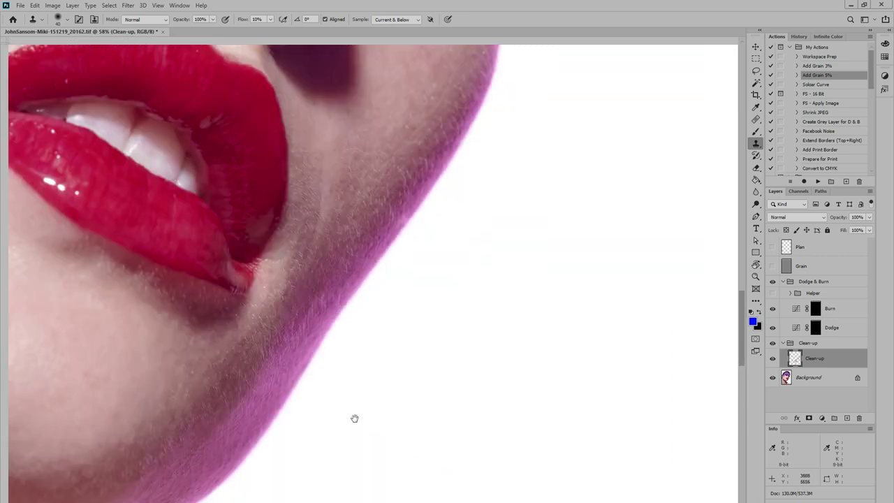
pyautogui.scroll(-3, 355, 417)
pyautogui.scroll(-2, 303, 211)
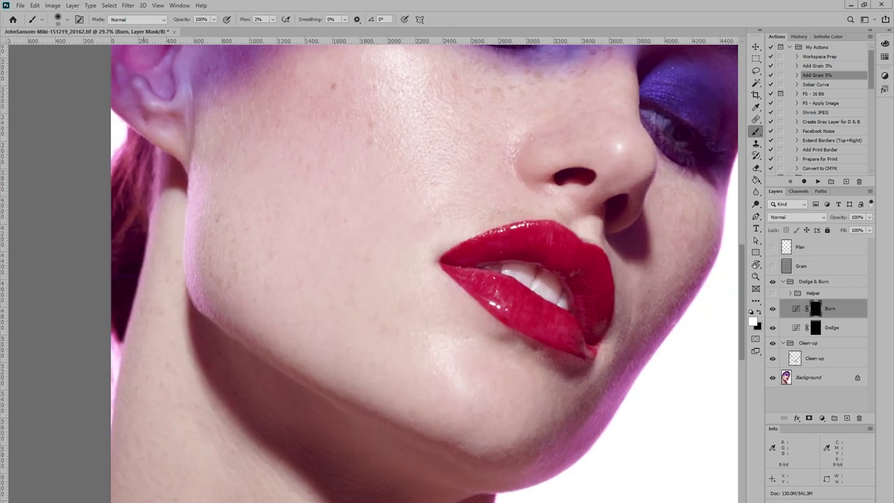
# Paint fine lash strokes on a new layer and soften them with Gaussian Blur
pyautogui.press('b')
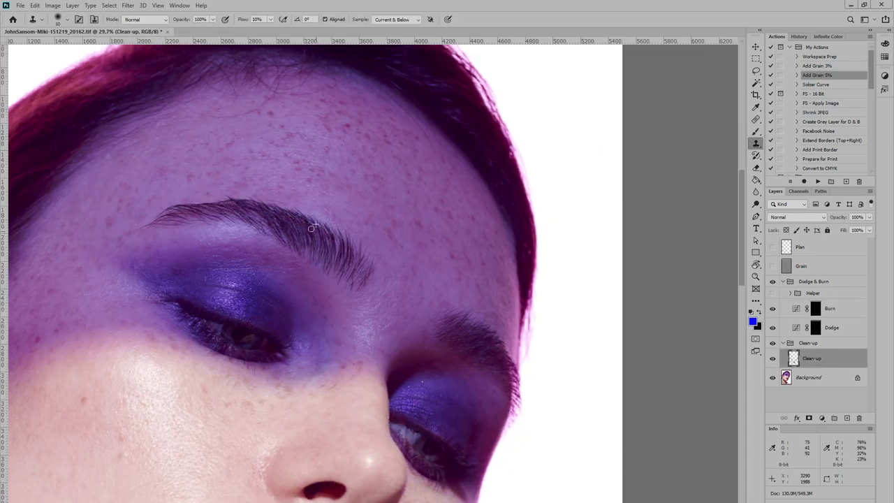
pyautogui.hotkey('ctrl', 'shift', 'alt', 'n')
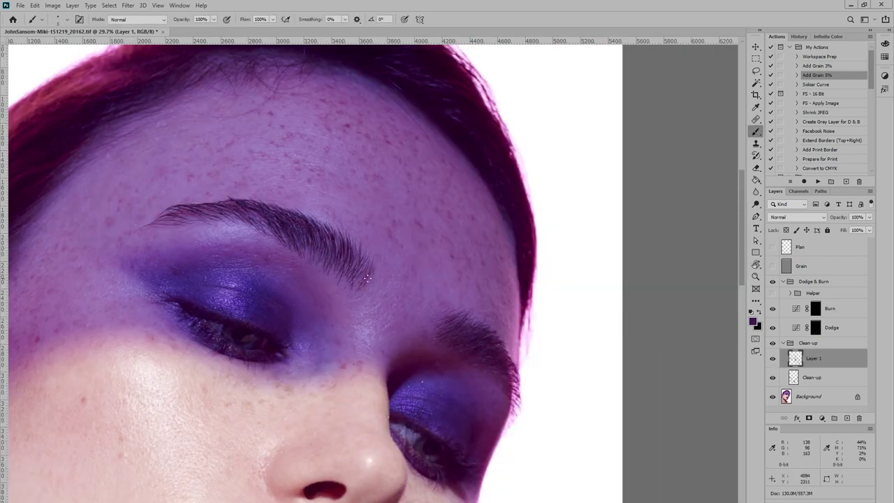
pyautogui.hotkey('ctrl', 'alt', 'f')
pyautogui.press('Return')
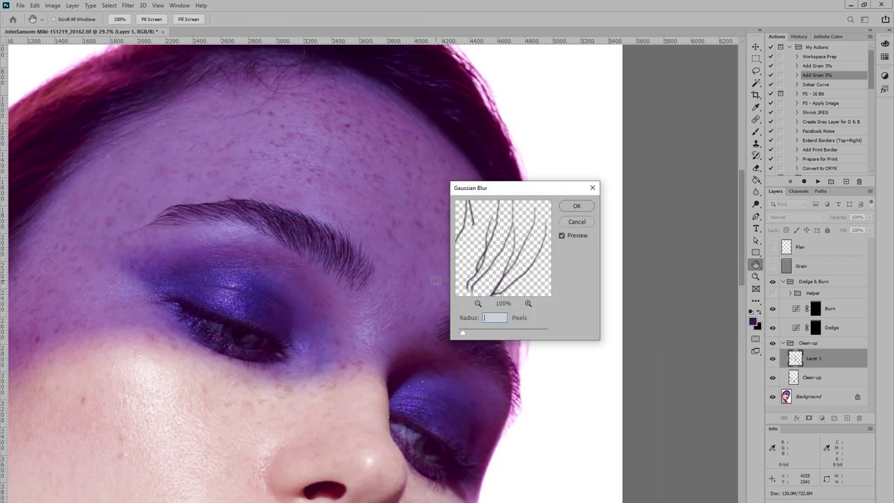
pyautogui.click(574, 208)
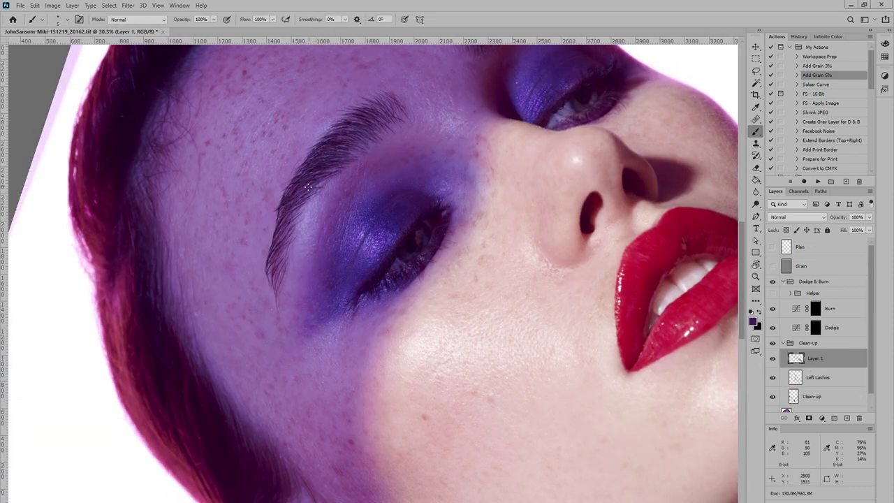
pyautogui.press('r')
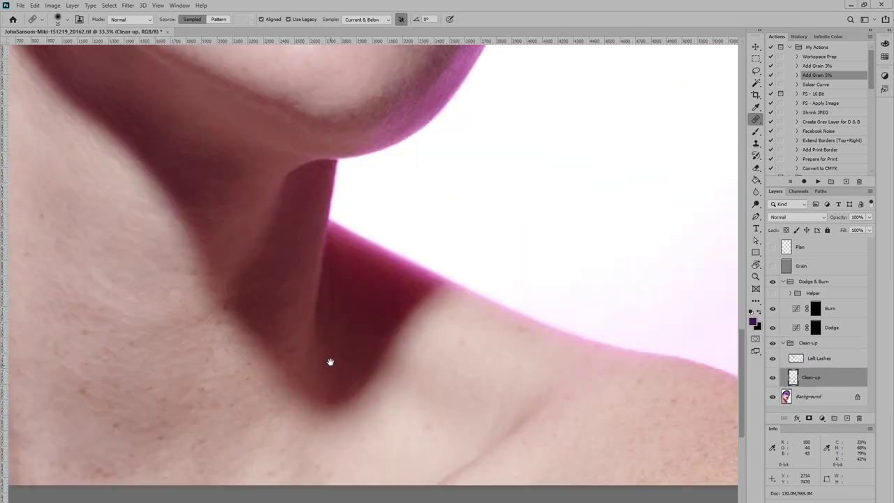
# Clone clean background over the stray hair edge at the top of the head on a new layer
pyautogui.press('s')
pyautogui.moveTo(325, 171)
pyautogui.mouseDown()
pyautogui.moveTo(364, 173)
pyautogui.moveTo(372, 289)
pyautogui.moveTo(436, 274)
pyautogui.mouseUp()
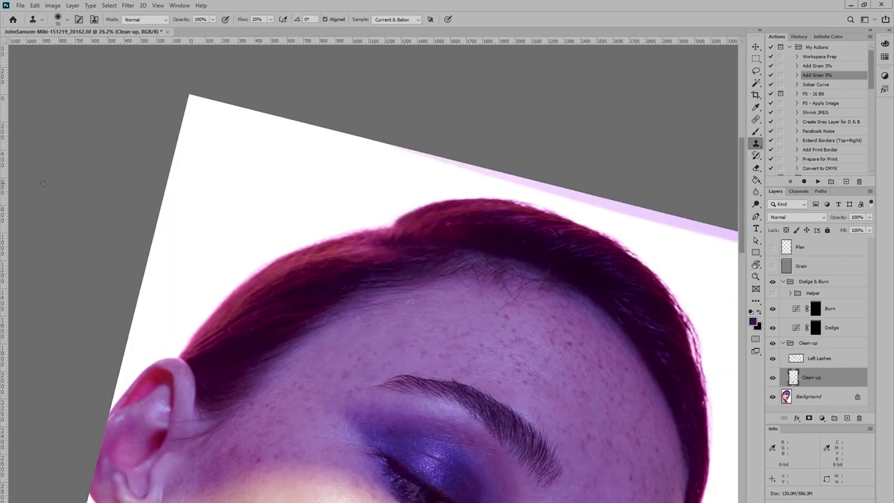
pyautogui.moveTo(221, 355); pyautogui.dragTo(552, 273)
pyautogui.hotkey('ctrl', 'shift', 'alt', 'n')
pyautogui.moveTo(470, 149); pyautogui.dragTo(493, 271)
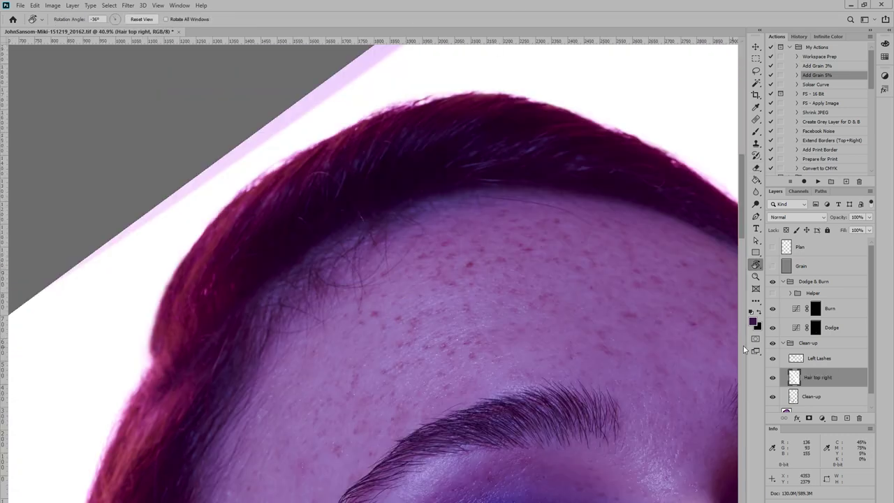
# Lasso-select a strip along the top image edge on the Clean-up layer
pyautogui.click(810, 395)
pyautogui.hotkey('ctrl', '0')
pyautogui.press('l')
pyautogui.moveTo(213, 187); pyautogui.dragTo(583, 205)
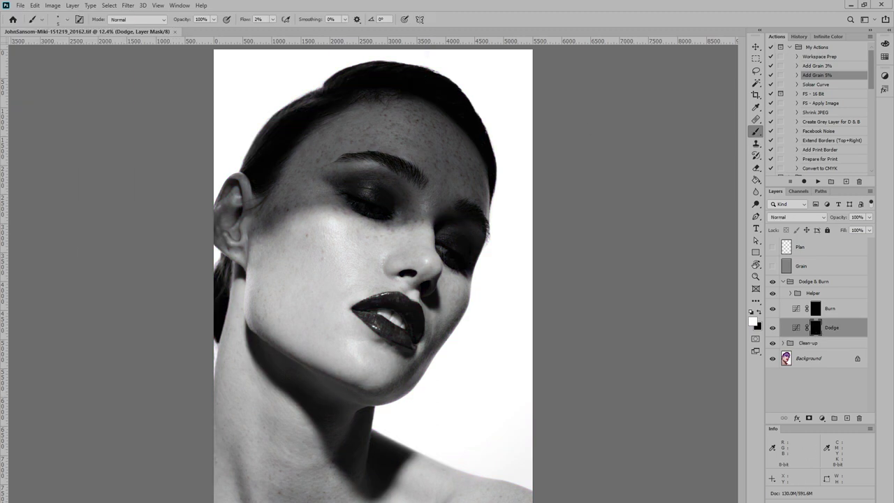
# Paint the cheeks, jaw and chin, alternating between the Dodge and Burn masks
pyautogui.scroll(-2, 357, 289)
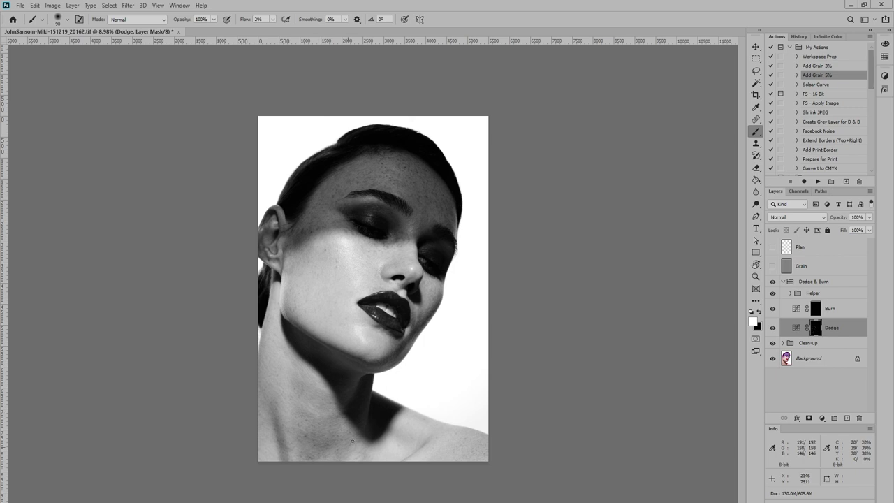
pyautogui.scroll(2, 325, 454)
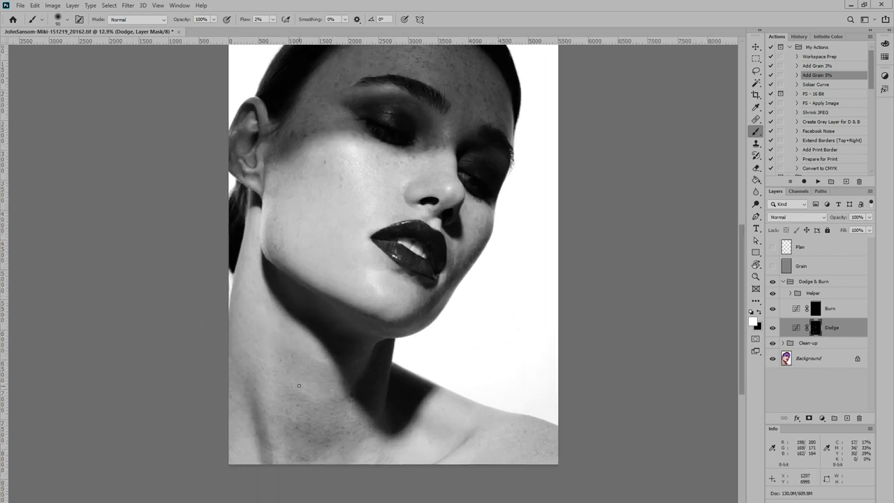
pyautogui.hotkey('alt', ']')
pyautogui.hotkey('alt', '[')
pyautogui.scroll(-2, 318, 437)
pyautogui.hotkey('alt', ']')
pyautogui.scroll(2, 321, 391)
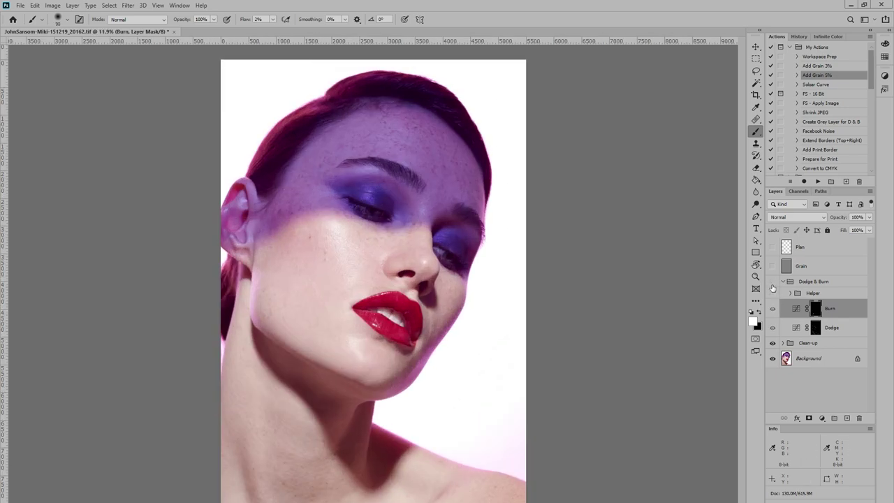
pyautogui.hotkey('alt', '[')
pyautogui.hotkey('alt', ']')
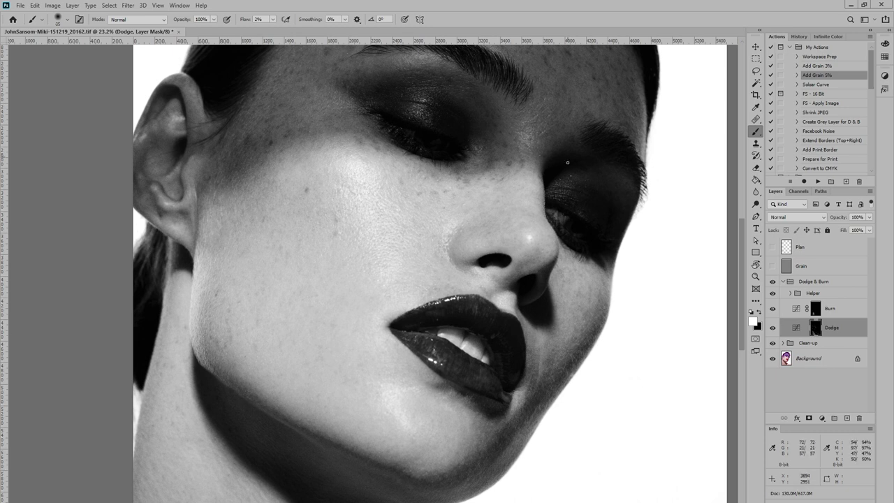
pyautogui.hscroll(5, 285, 183)
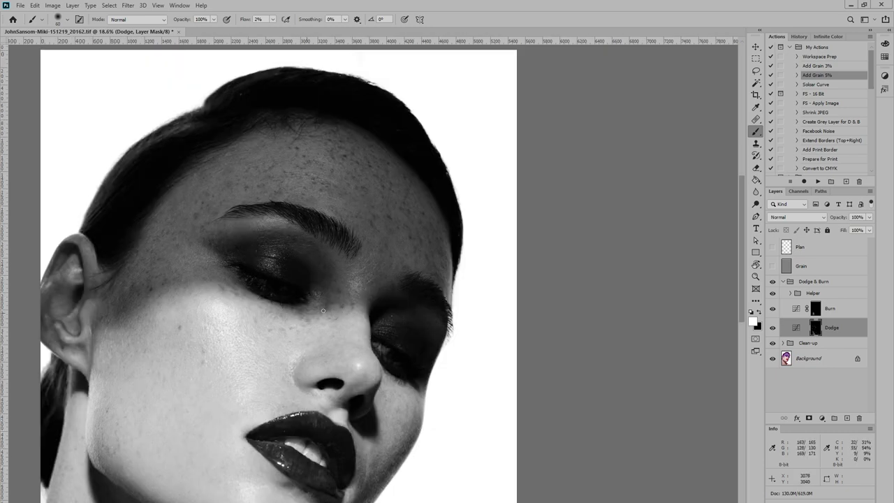
pyautogui.hscroll(2, 347, 363)
pyautogui.scroll(3, 326, 418)
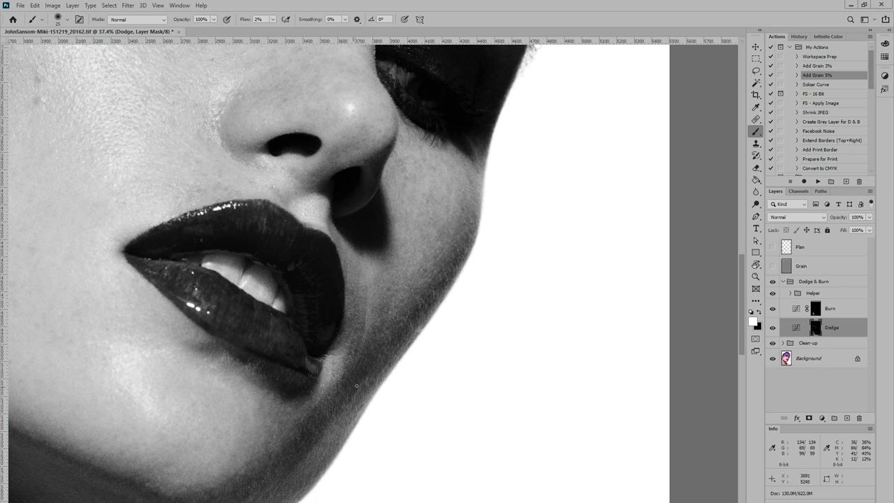
pyautogui.scroll(-2, 352, 422)
pyautogui.hscroll(-4, 352, 422)
pyautogui.hscroll(-4, 440, 441)
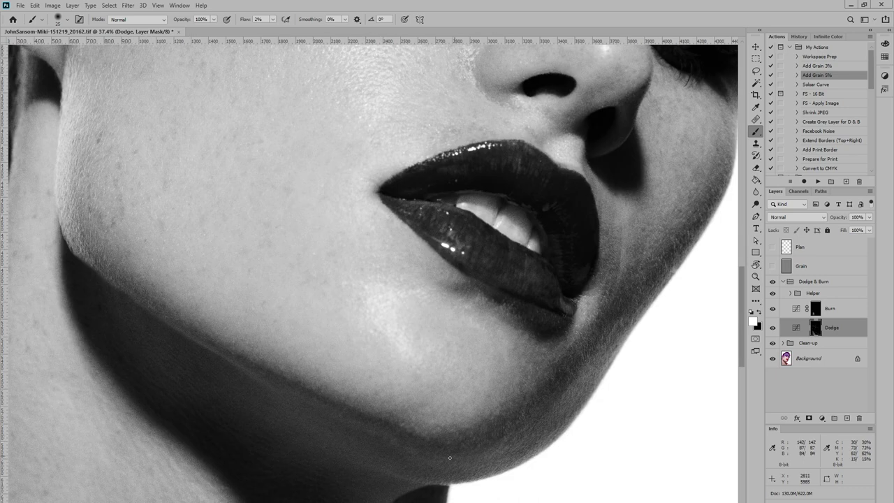
# Toggle the black-and-white Helper view to check colour and expand the Helper group
pyautogui.hotkey('ctrl', ',')
pyautogui.scroll(-1, 497, 411)
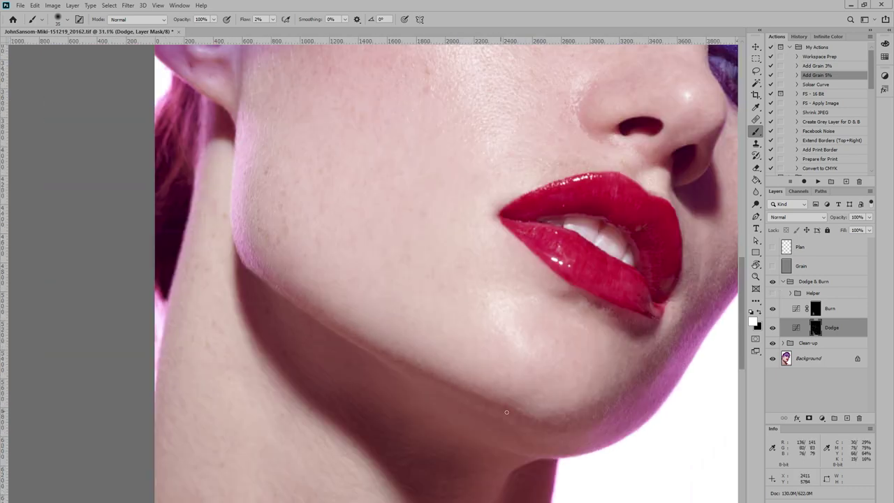
pyautogui.click(797, 294)
pyautogui.hotkey('ctrl', ',')
pyautogui.hscroll(4, 418, 314)
pyautogui.click(791, 293)
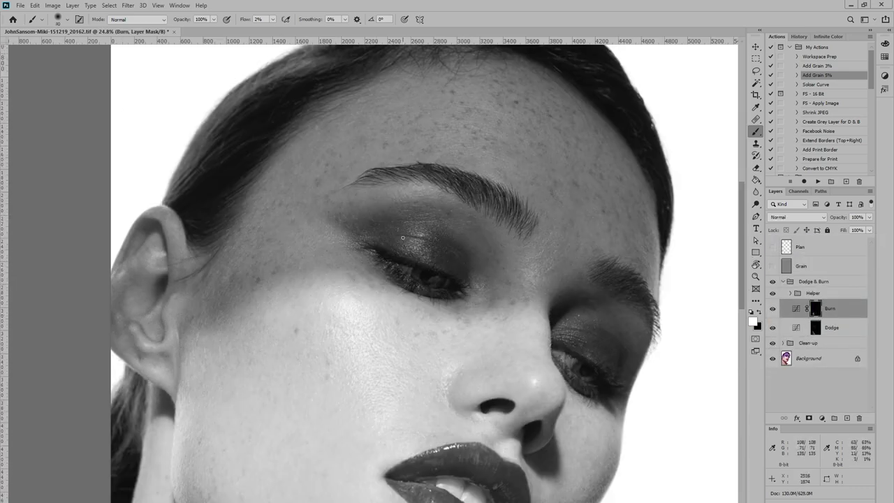
# Hide the Burn layer to compare, then select the Burn copy layer for contouring
pyautogui.click(772, 309)
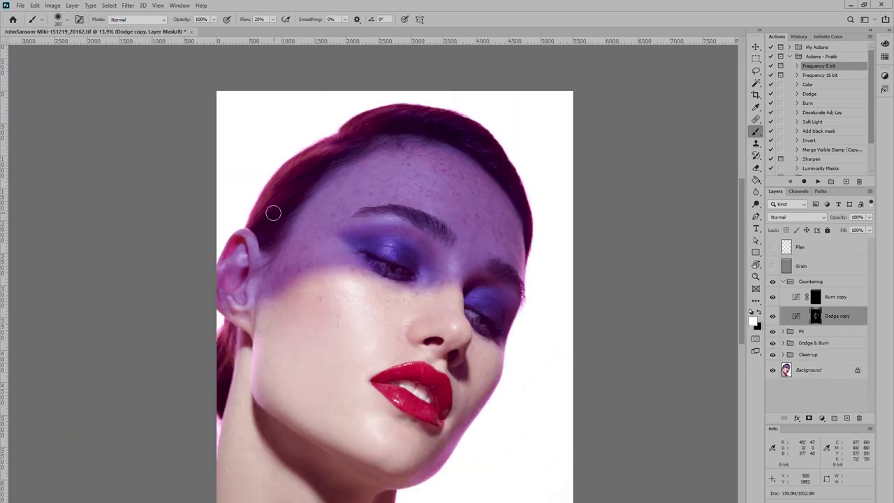
pyautogui.hotkey('alt', ']')
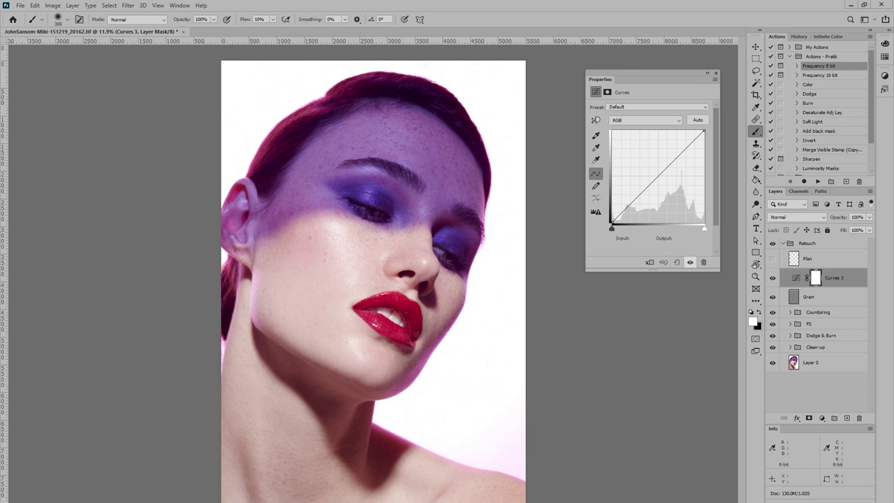
# Add a point on the Blue curve, switch to Green, and brighten highlights with Levels
pyautogui.click(644, 121)
pyautogui.click(628, 143)
pyautogui.hotkey('alt', '4')
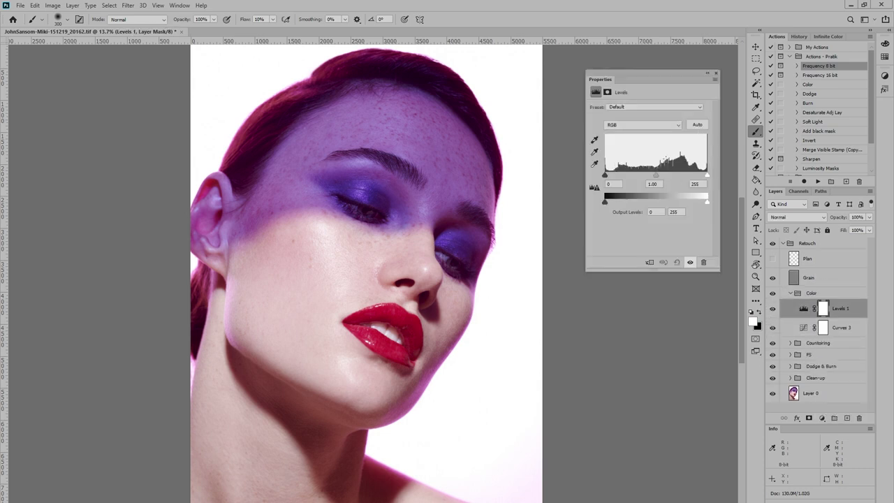
pyautogui.moveTo(706, 175); pyautogui.dragTo(702, 176)
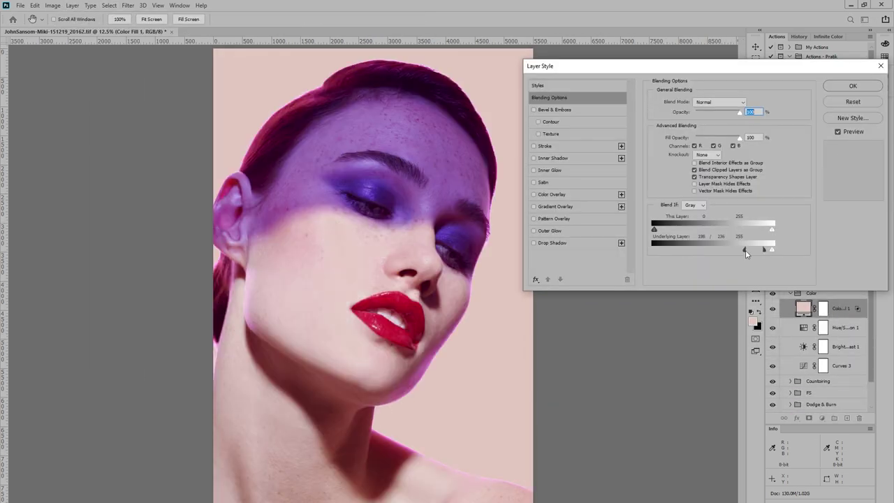
# Limit the yellow fill to the bright background with Blend If, then apply Liquify reshaping
pyautogui.moveTo(668, 318); pyautogui.dragTo(668, 314)
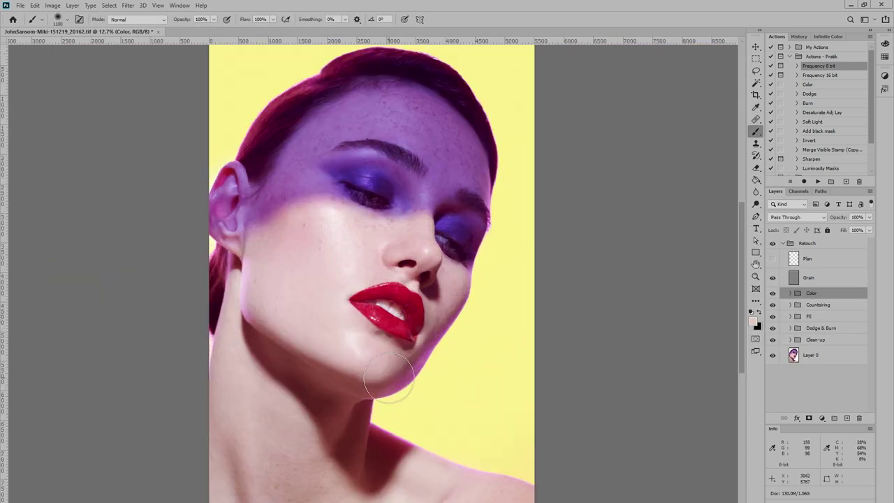
pyautogui.hotkey('ctrl', 'shift', 'x')
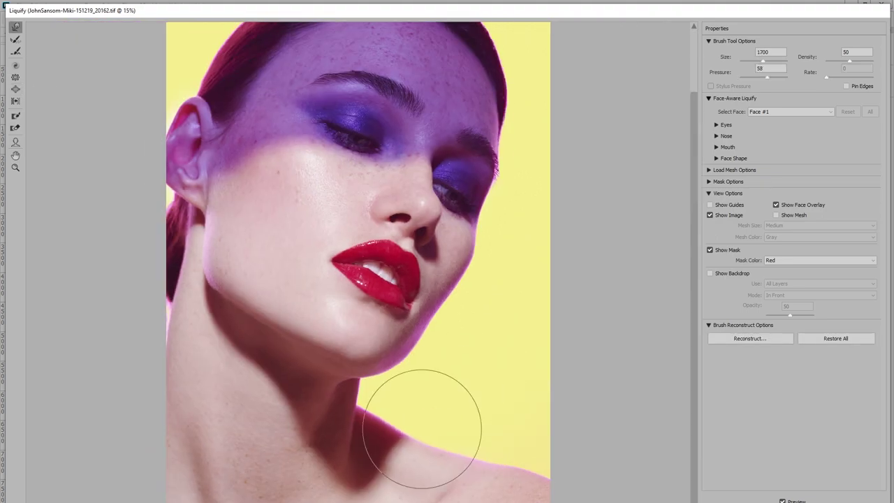
pyautogui.press('Return')
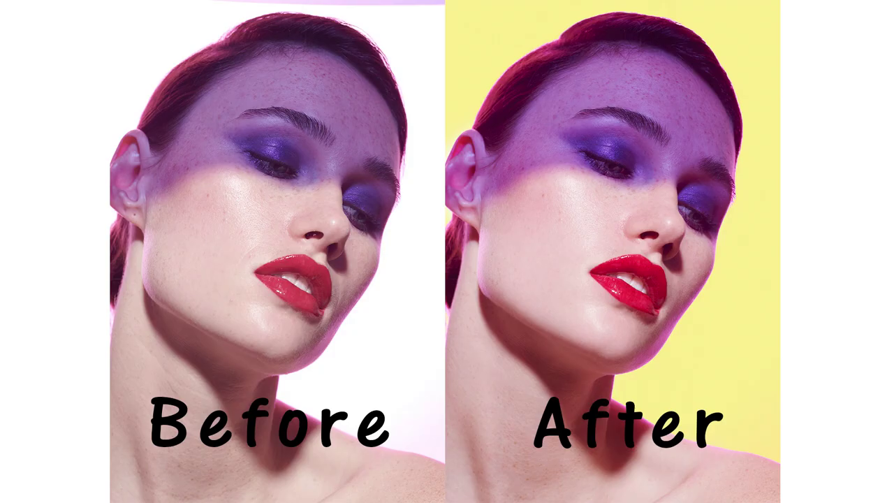